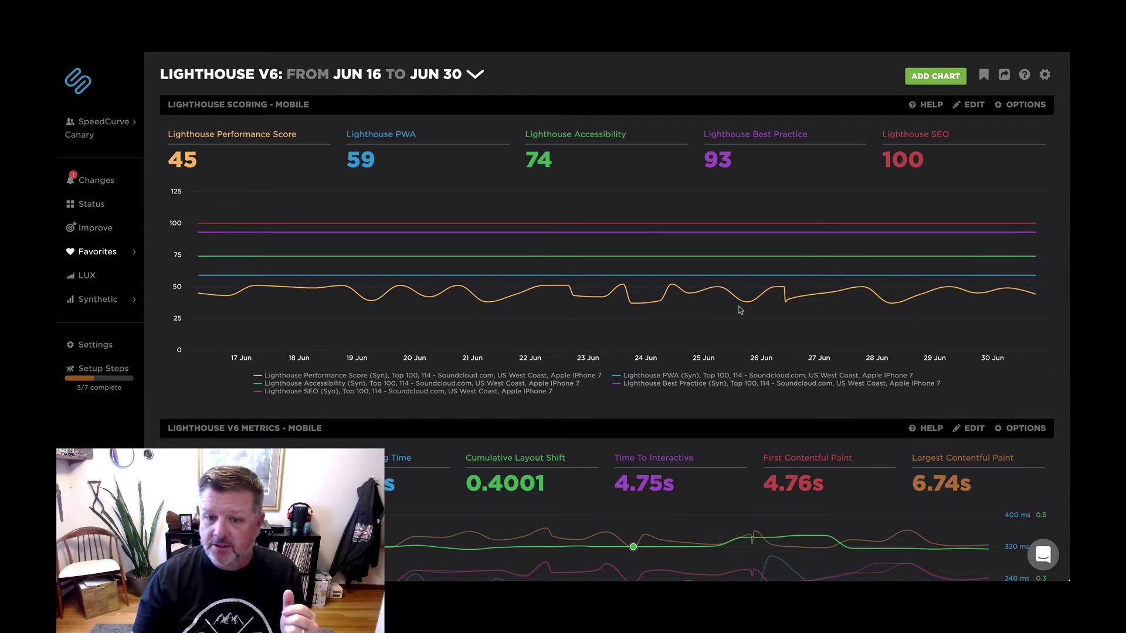
# Examine the Lighthouse v6 mobile metrics chart, toggling the Largest Contentful Paint series off and back on.
pyautogui.scroll(-5, 775, 308)
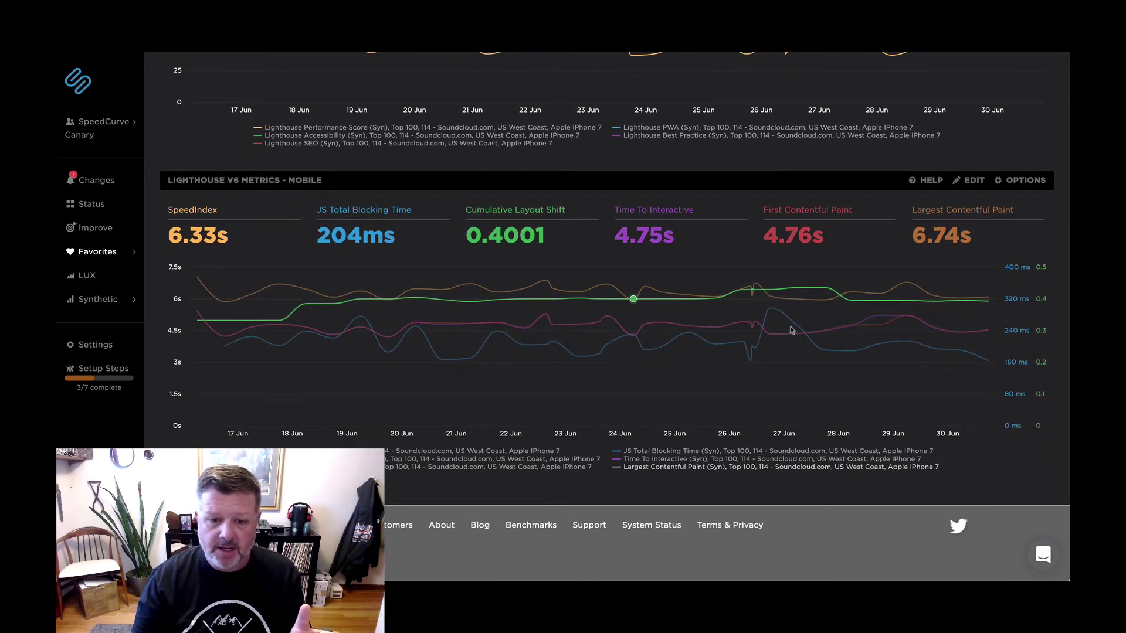
pyautogui.click(643, 467)
pyautogui.scroll(2, 659, 348)
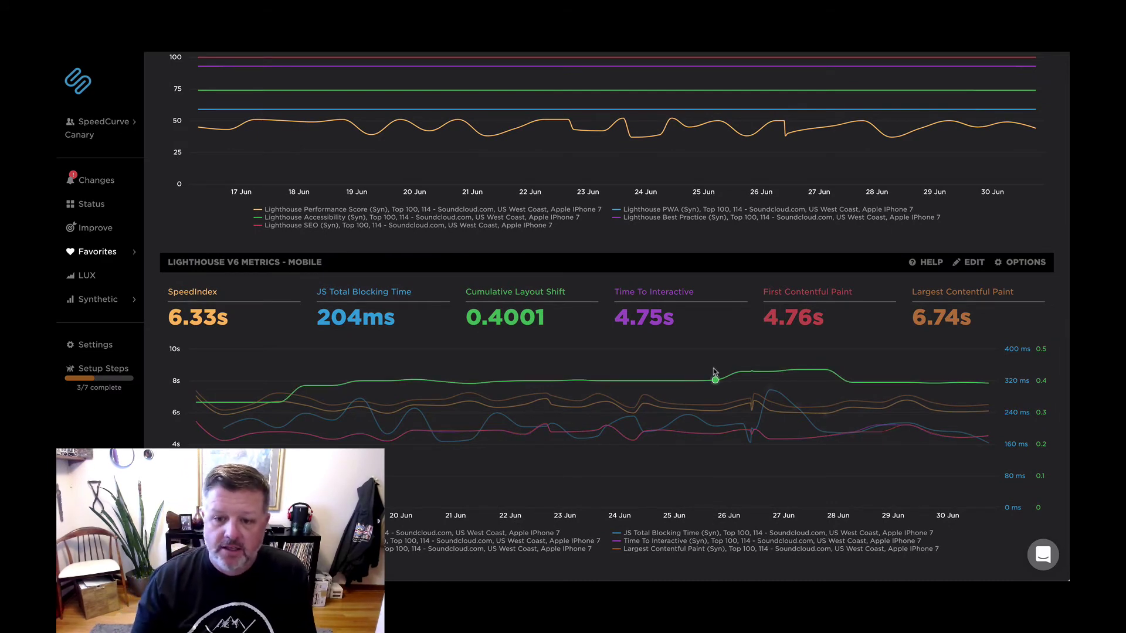
pyautogui.scroll(-1, 714, 372)
pyautogui.scroll(1, 714, 372)
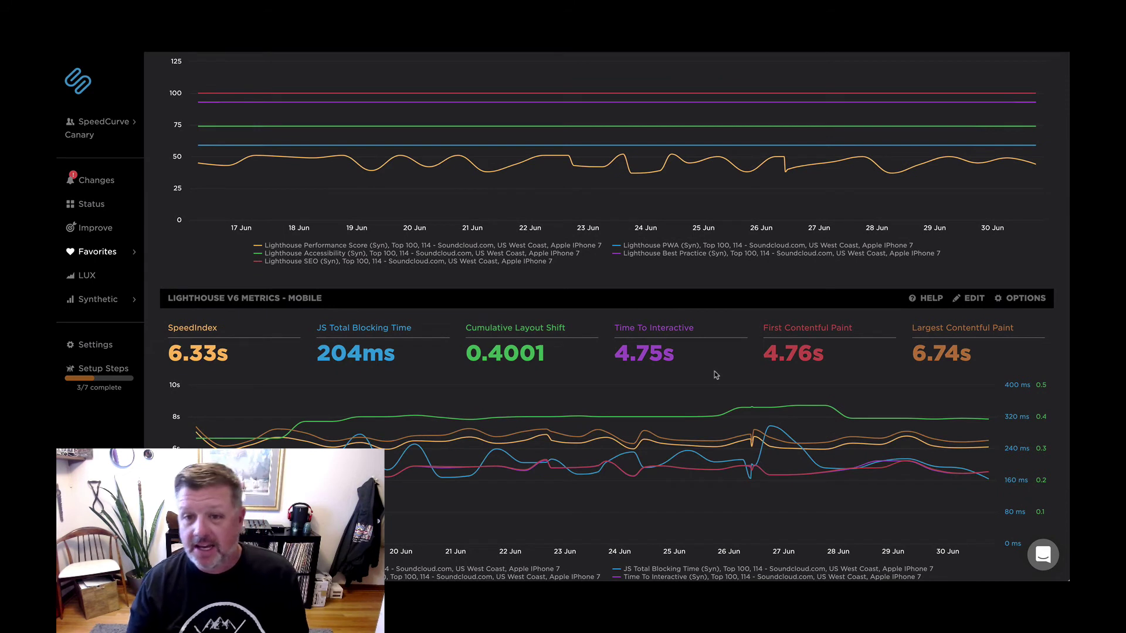
# Hide the Accessibility, SEO, PWA and Best Practice series in the Lighthouse scoring chart, isolating the Performance Score.
pyautogui.click(427, 254)
pyautogui.click(432, 260)
pyautogui.click(613, 246)
pyautogui.click(612, 253)
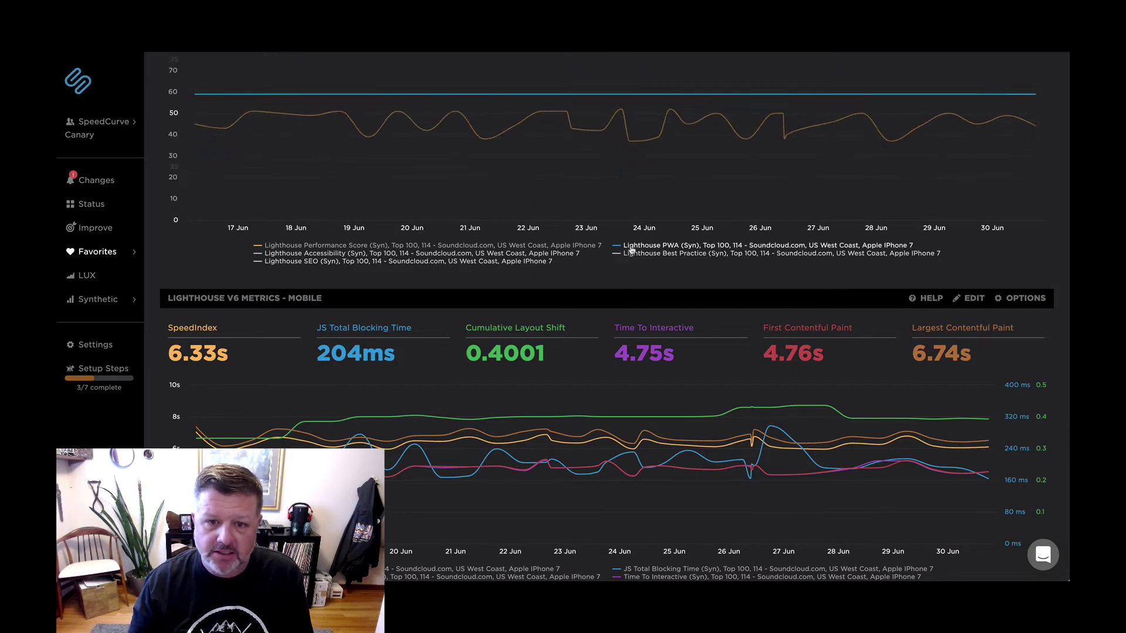
# Limit the Lighthouse v6 metrics chart to JS Total Blocking Time and Largest Contentful Paint by hiding the other series.
pyautogui.scroll(2, 680, 258)
pyautogui.scroll(-3, 691, 262)
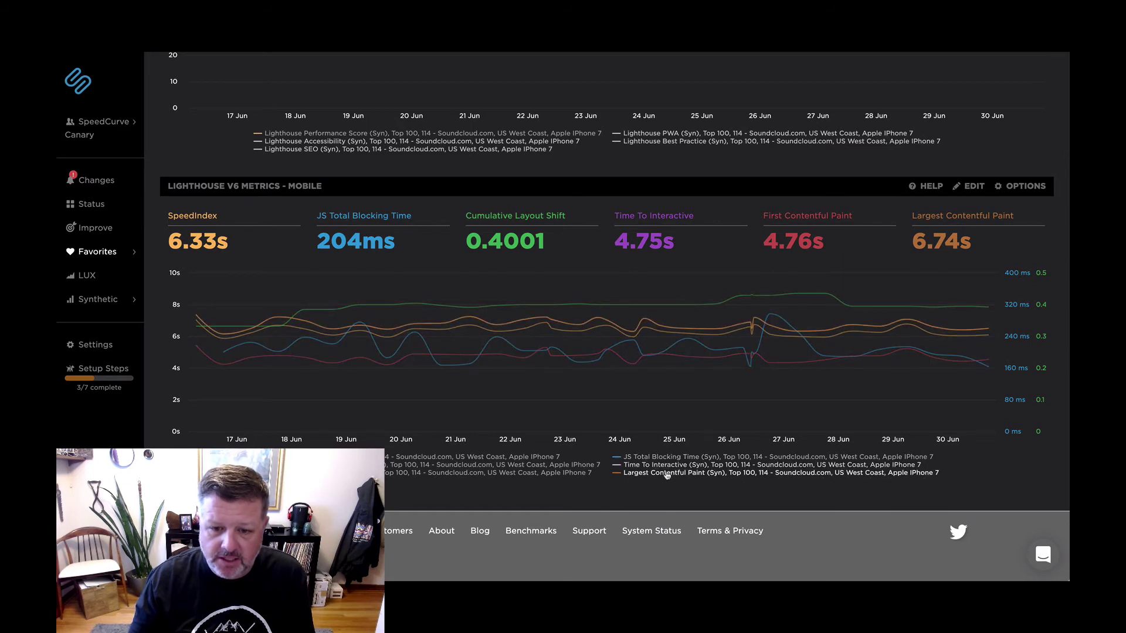
pyautogui.click(540, 458)
pyautogui.click(538, 465)
pyautogui.click(536, 474)
pyautogui.scroll(3, 577, 448)
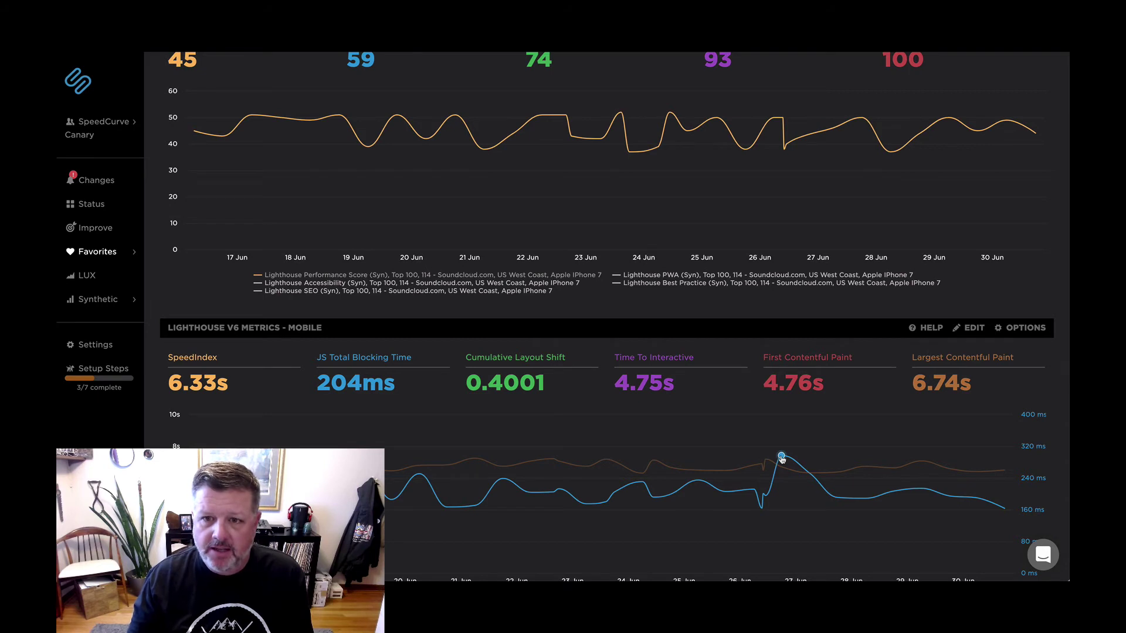
# Open the Lighthouse scoring mobile chart for editing and choose Lighthouse Performance Score as its budget metric.
pyautogui.scroll(2, 781, 459)
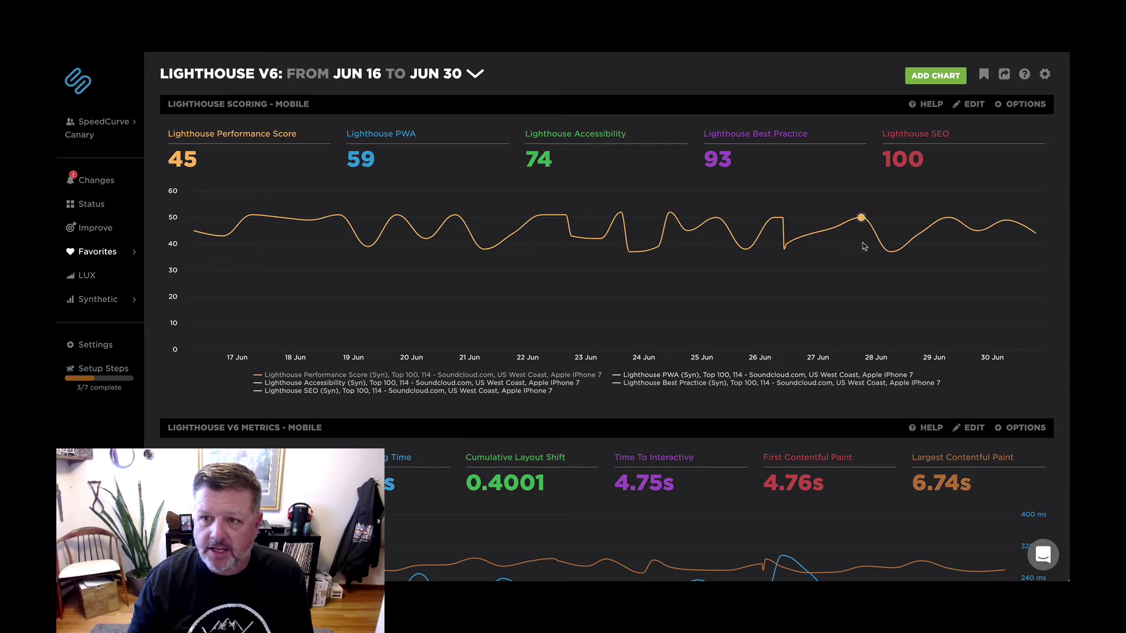
pyautogui.click(1000, 106)
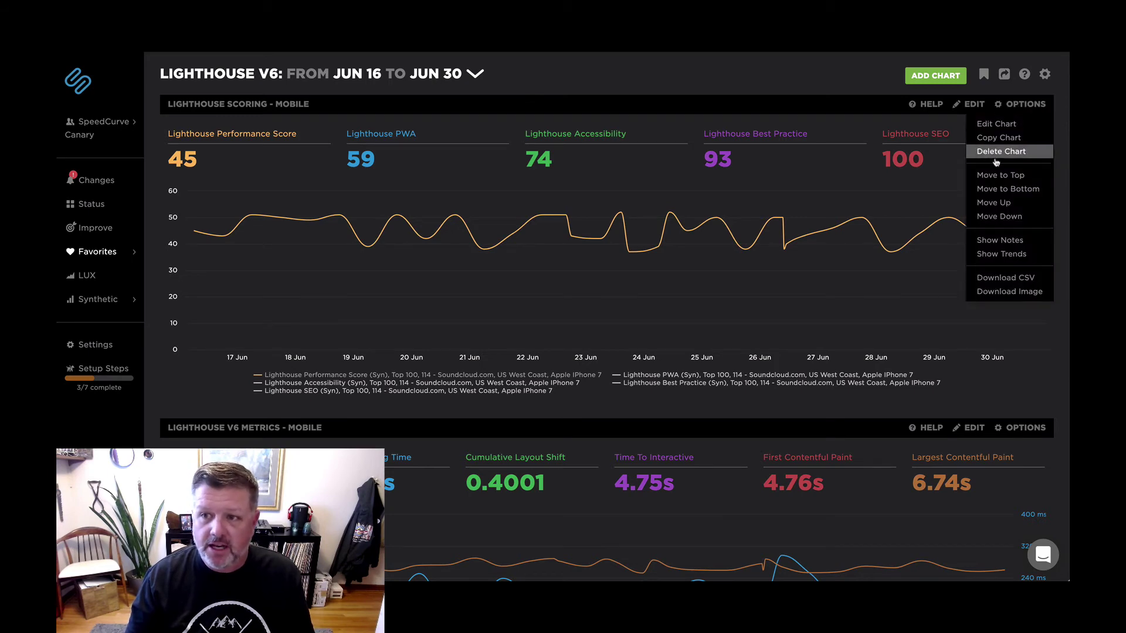
pyautogui.click(993, 126)
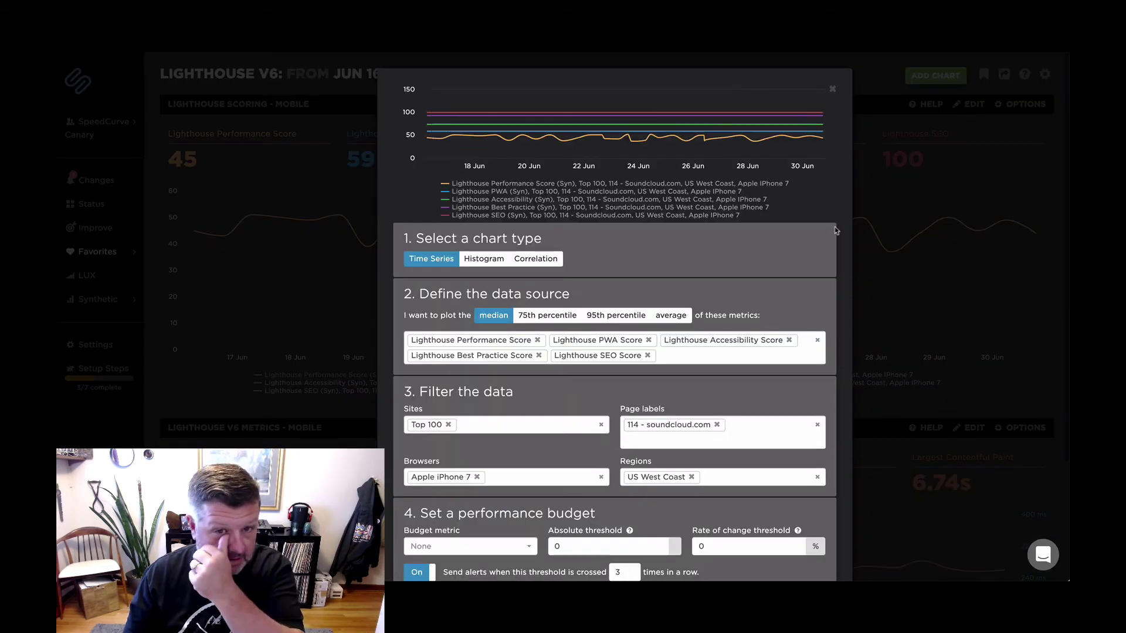
pyautogui.scroll(-5, 787, 248)
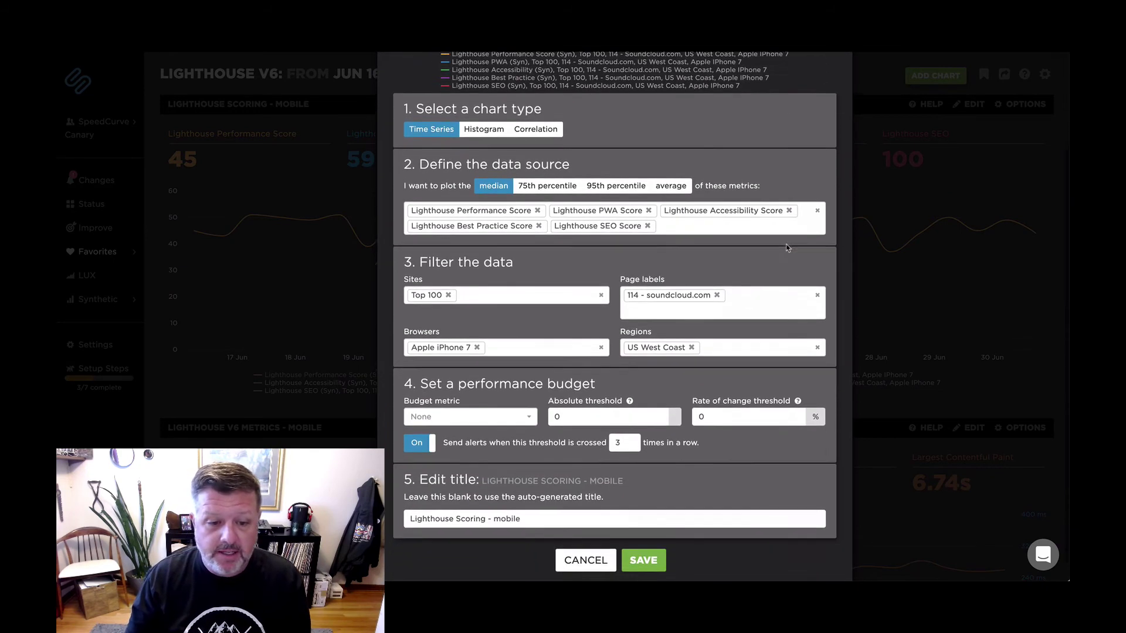
pyautogui.click(482, 403)
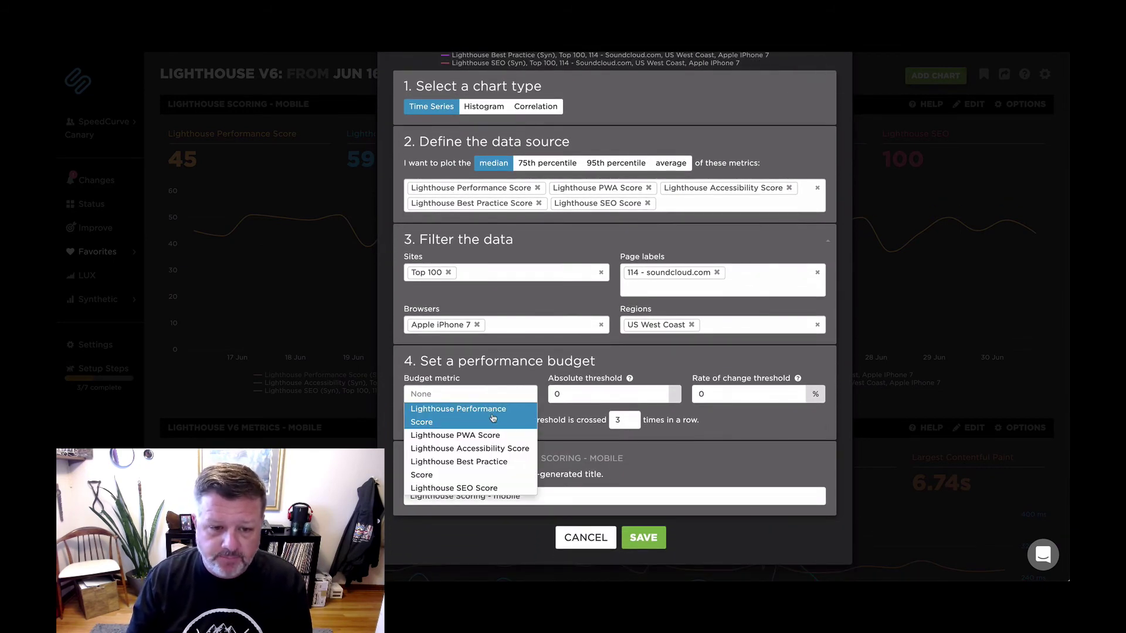
pyautogui.click(490, 414)
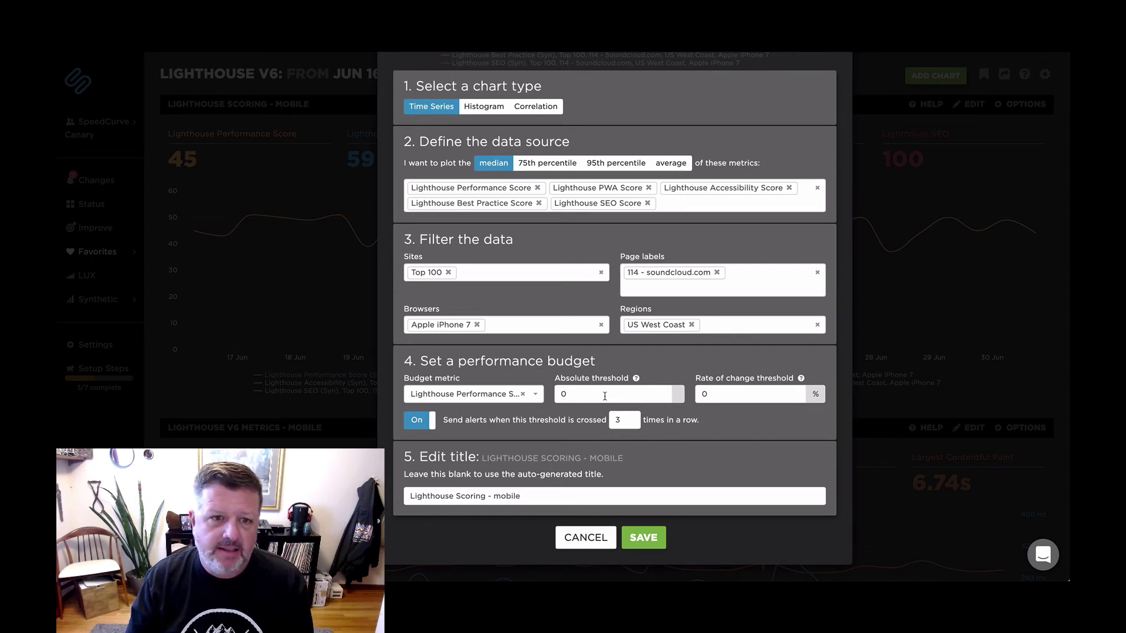
# Set the absolute threshold of the Lighthouse Performance Score budget to 36.
pyautogui.scroll(2, 604, 396)
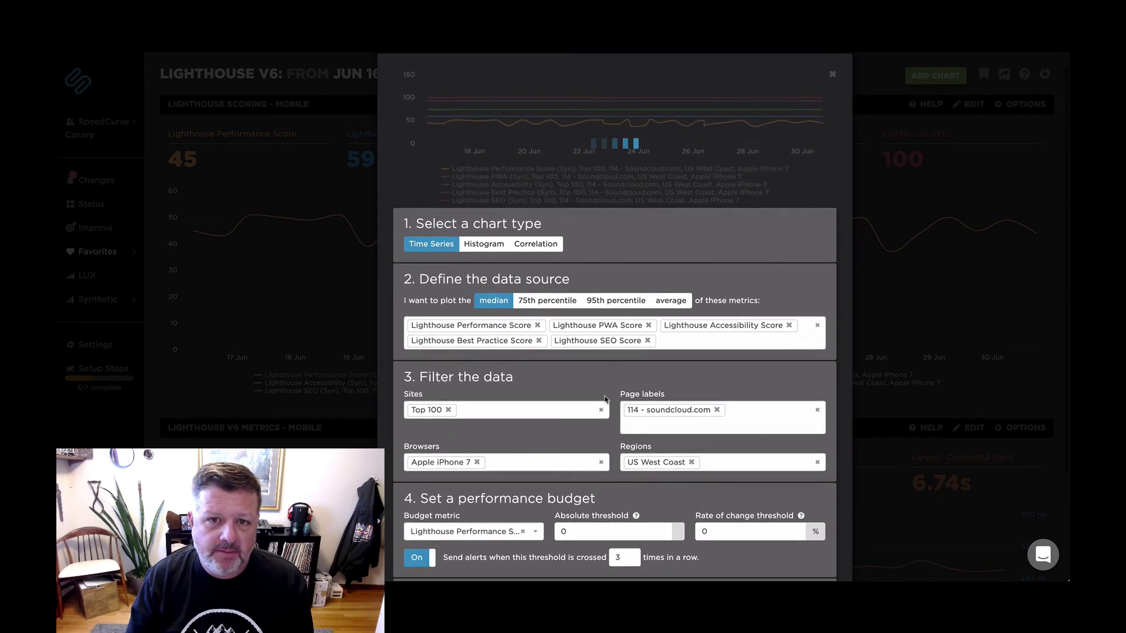
pyautogui.scroll(-1, 605, 400)
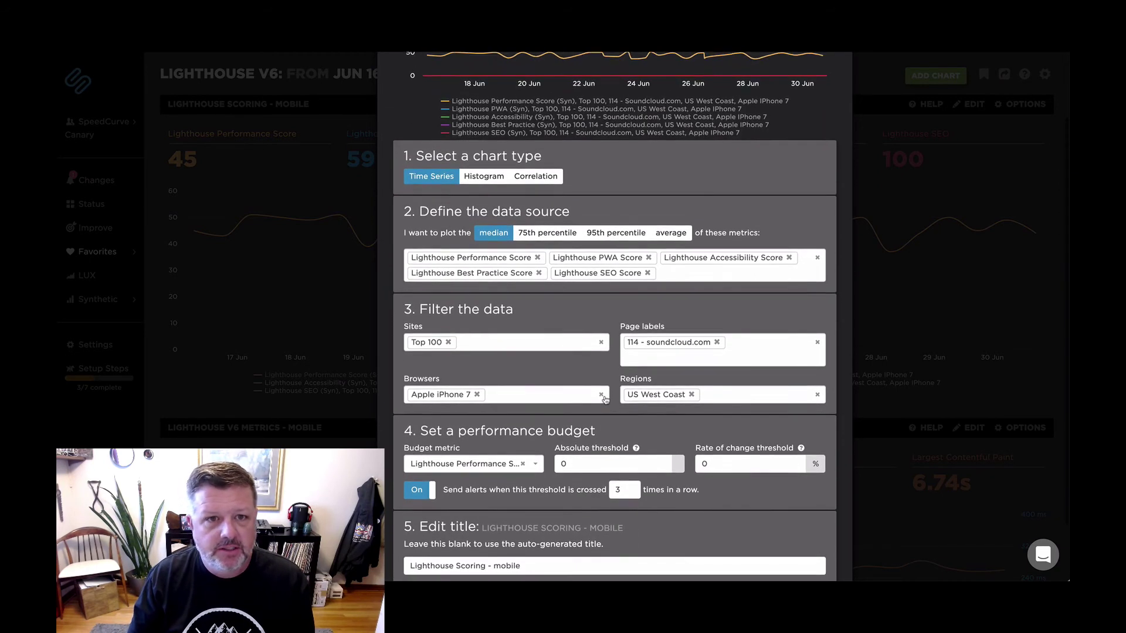
pyautogui.scroll(1, 605, 401)
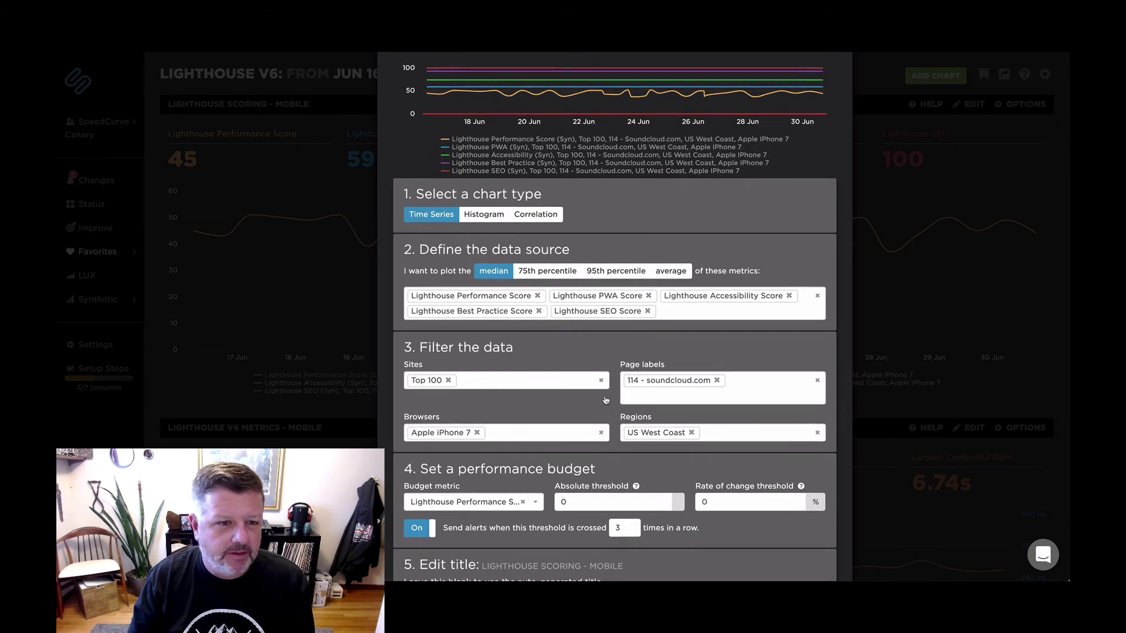
pyautogui.scroll(-1, 606, 399)
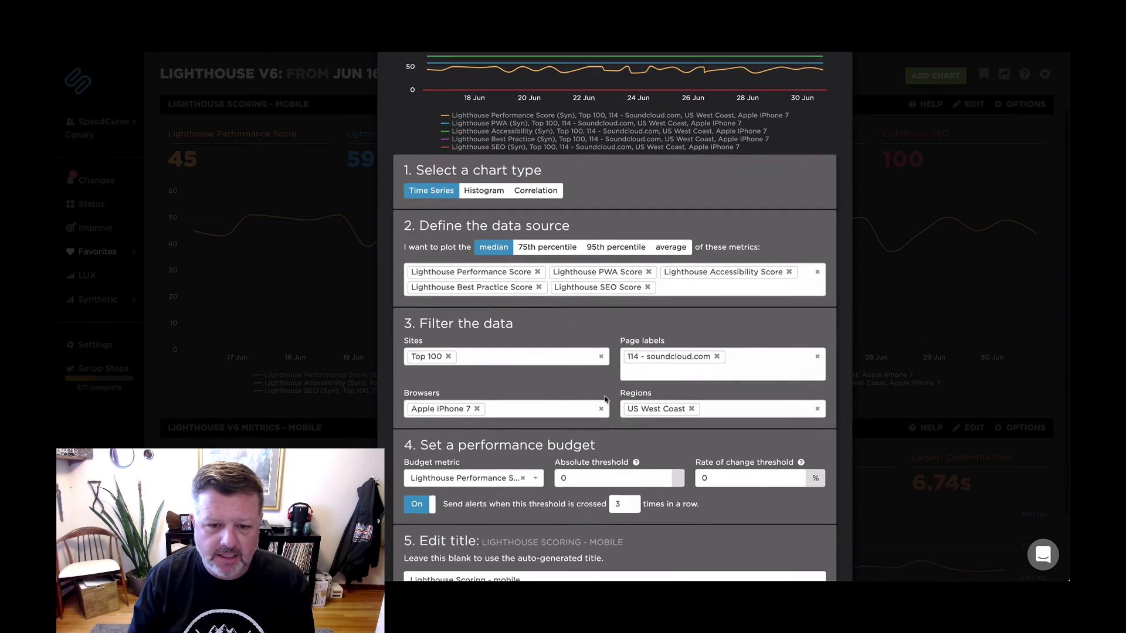
pyautogui.click(572, 475)
pyautogui.press('BackSpace')
pyautogui.write('36')
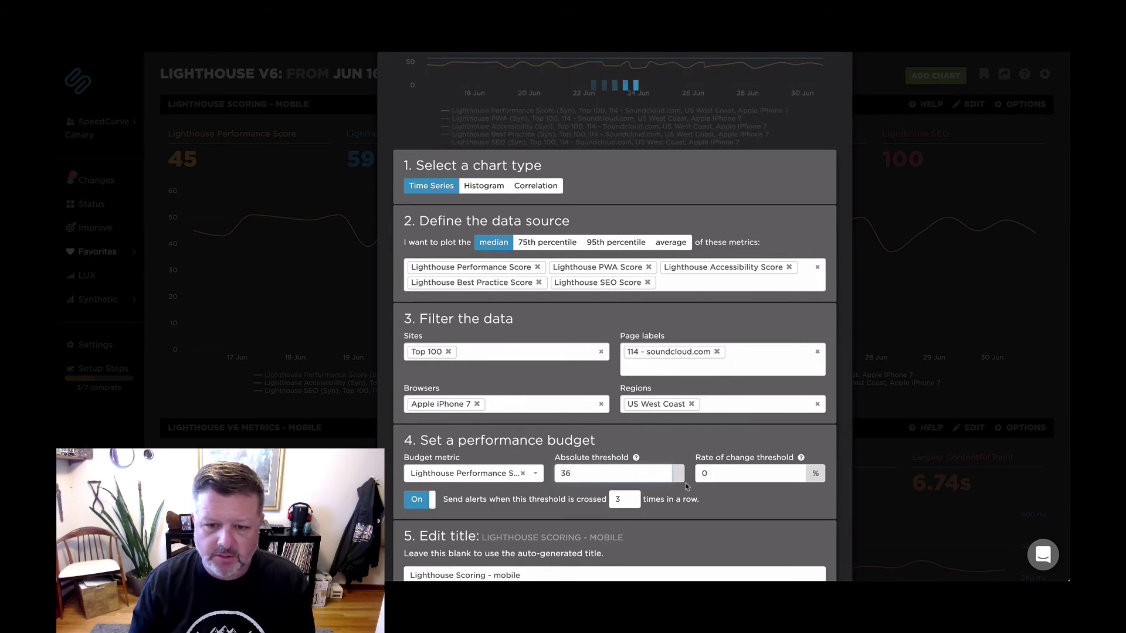
# Turn off alerts for the performance budget threshold and save the Lighthouse scoring chart.
pyautogui.scroll(-2, 683, 457)
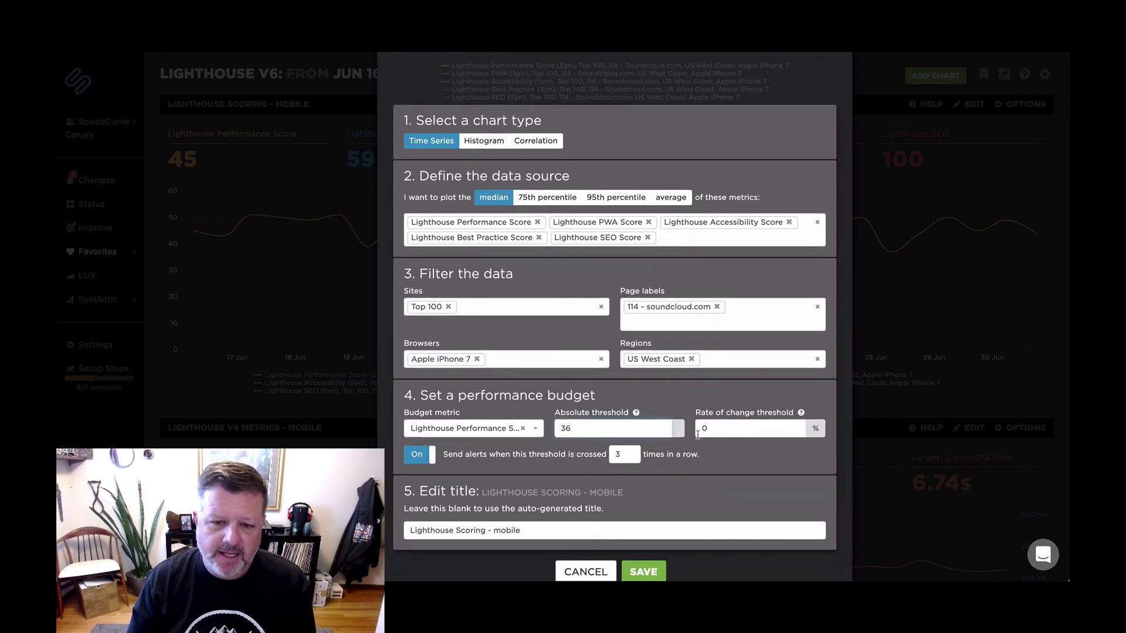
pyautogui.click(419, 460)
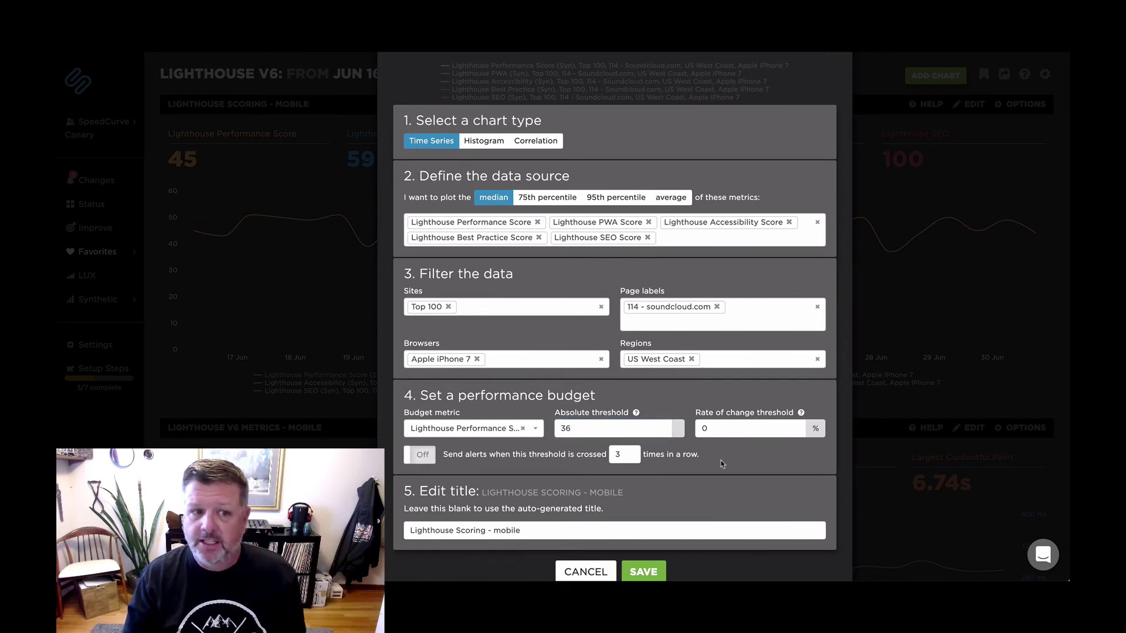
pyautogui.scroll(-1, 722, 464)
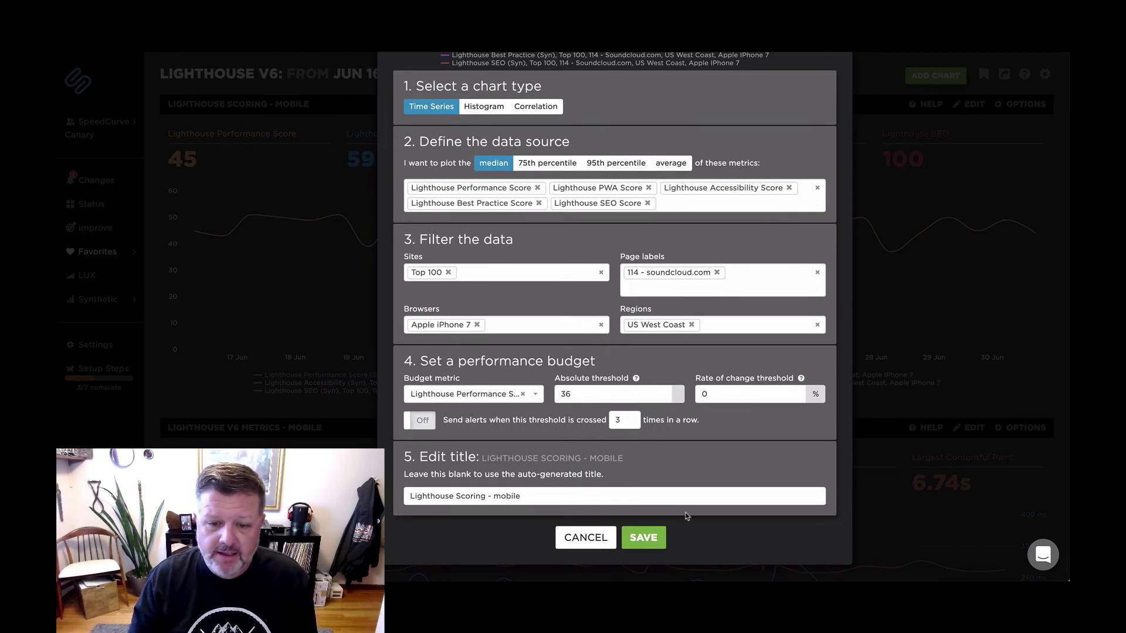
pyautogui.click(643, 538)
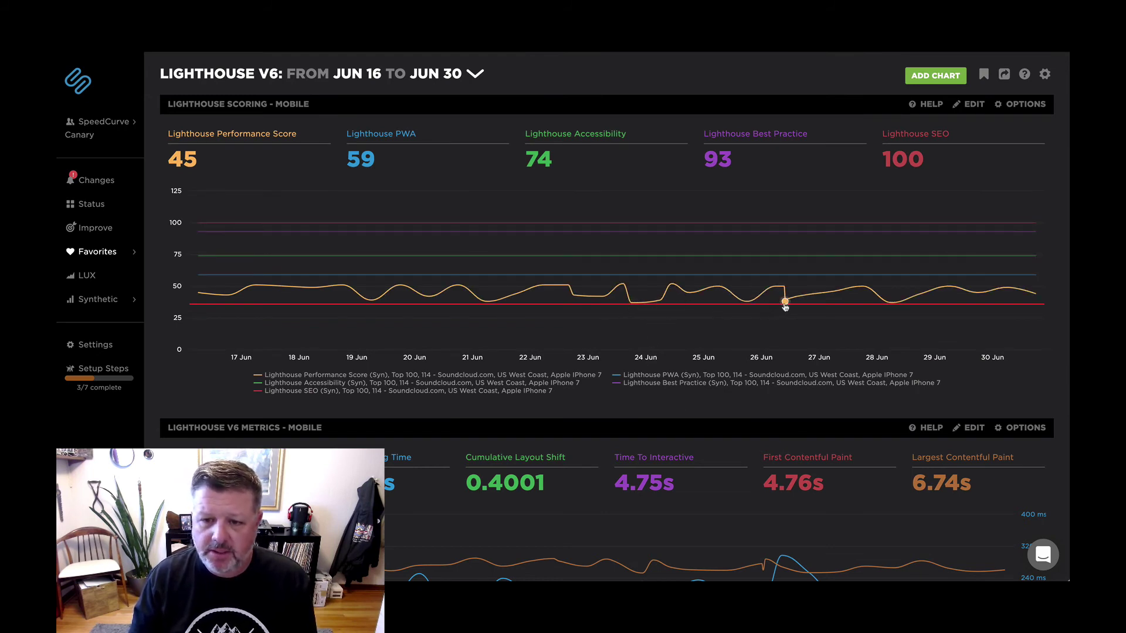
pyautogui.click(785, 303)
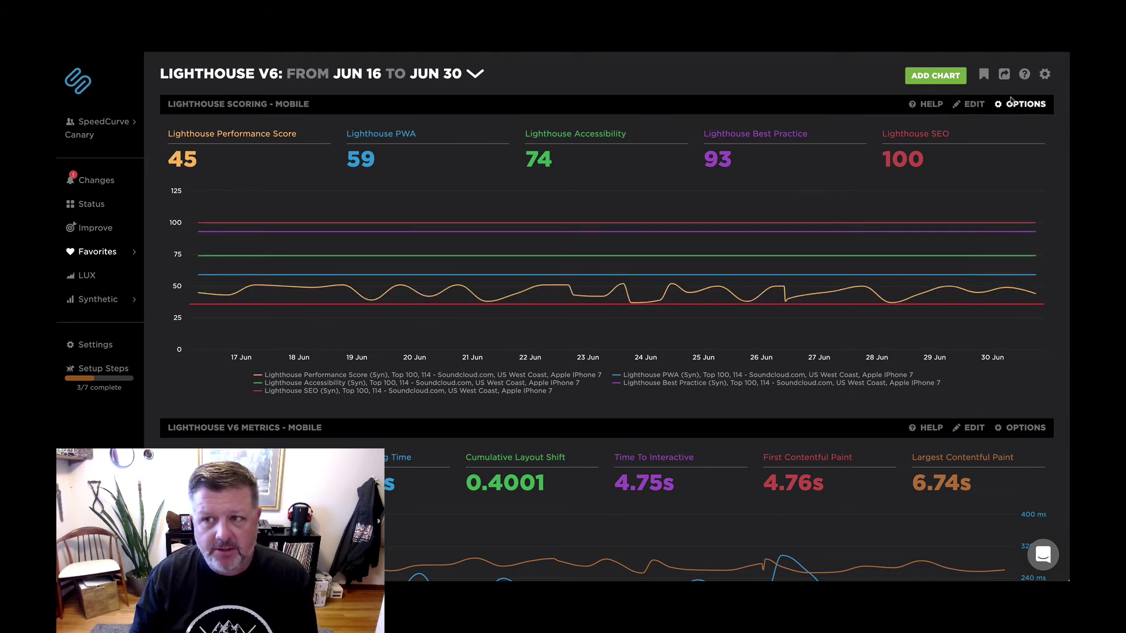
# Preview the weekly email report from the Lighthouse v6 dashboard's edit settings and examine its charts and metric change tables.
pyautogui.click(1044, 74)
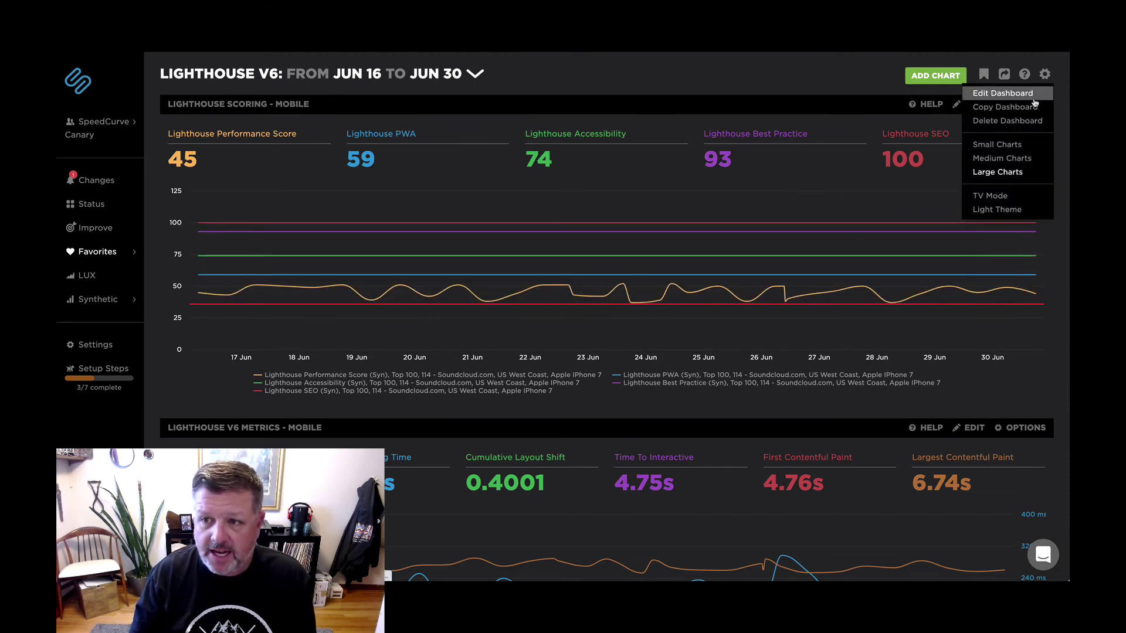
pyautogui.click(1033, 94)
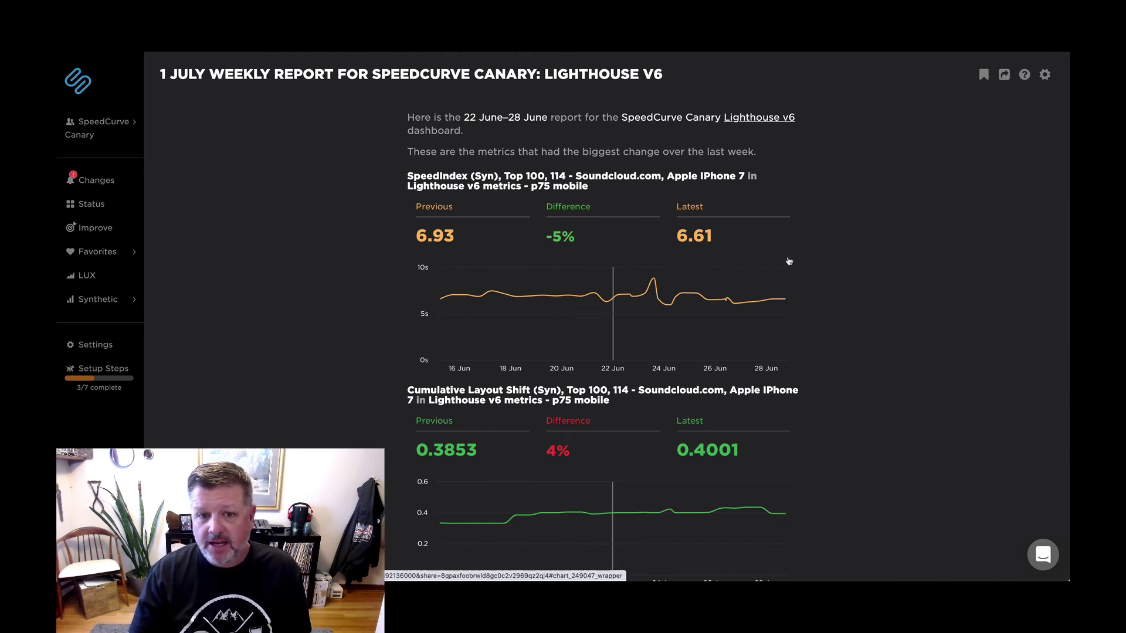
pyautogui.scroll(-1, 788, 261)
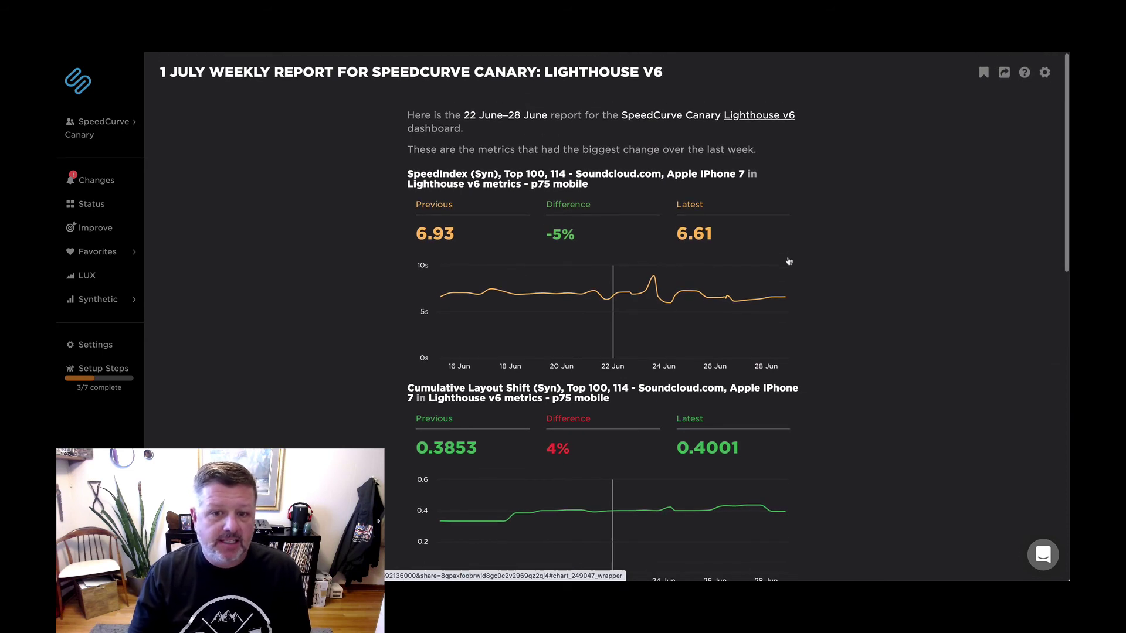
pyautogui.scroll(-2, 789, 260)
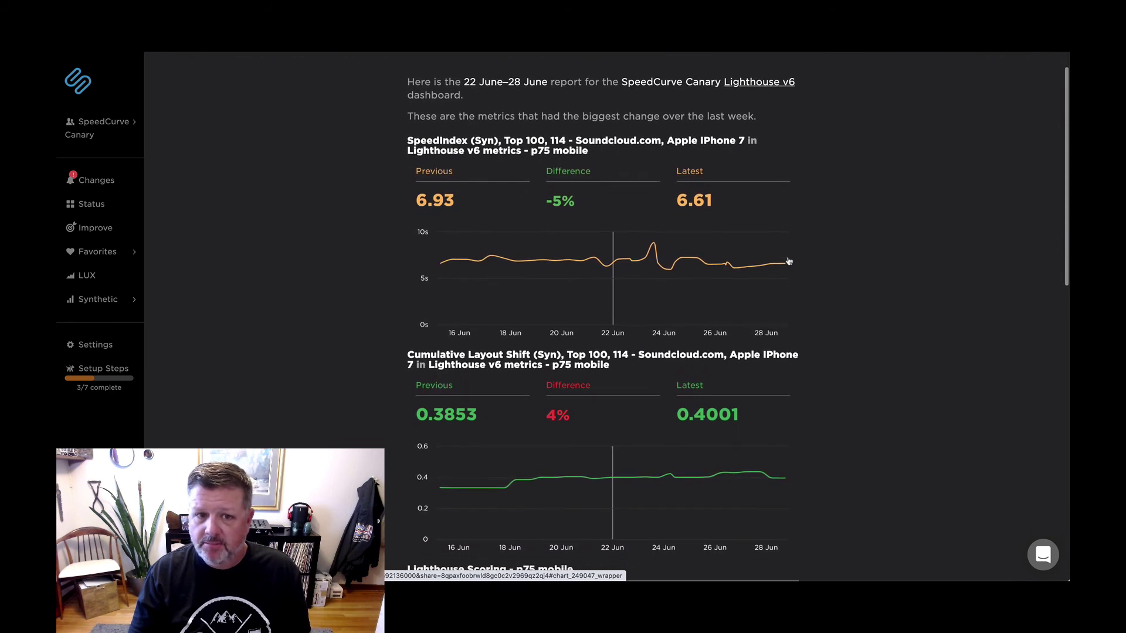
pyautogui.scroll(-2, 789, 261)
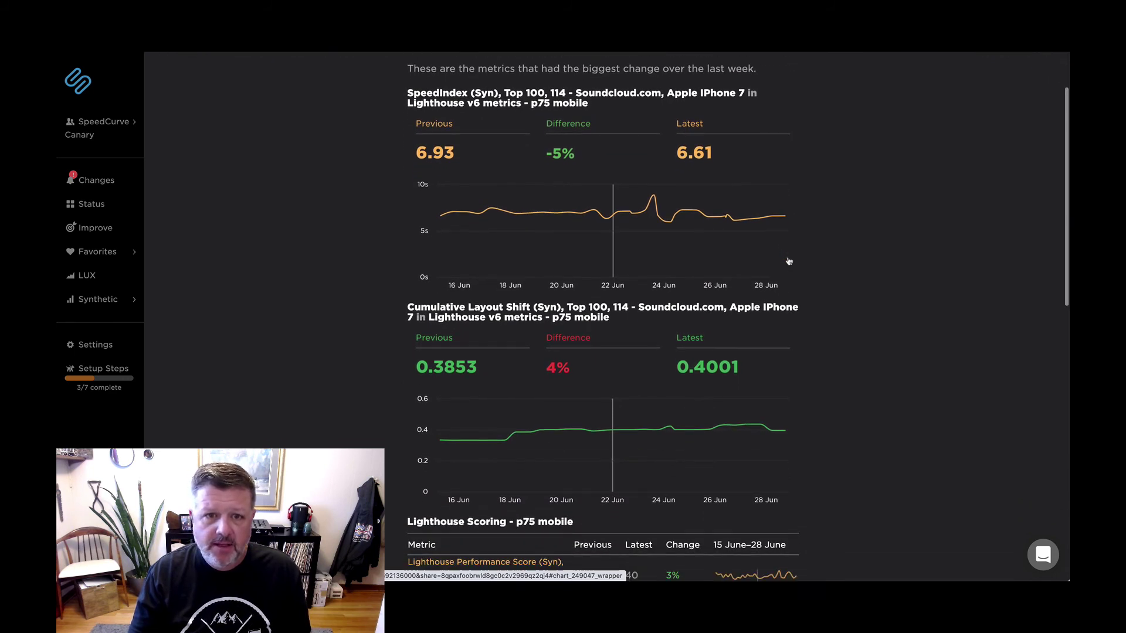
pyautogui.scroll(-10, 789, 261)
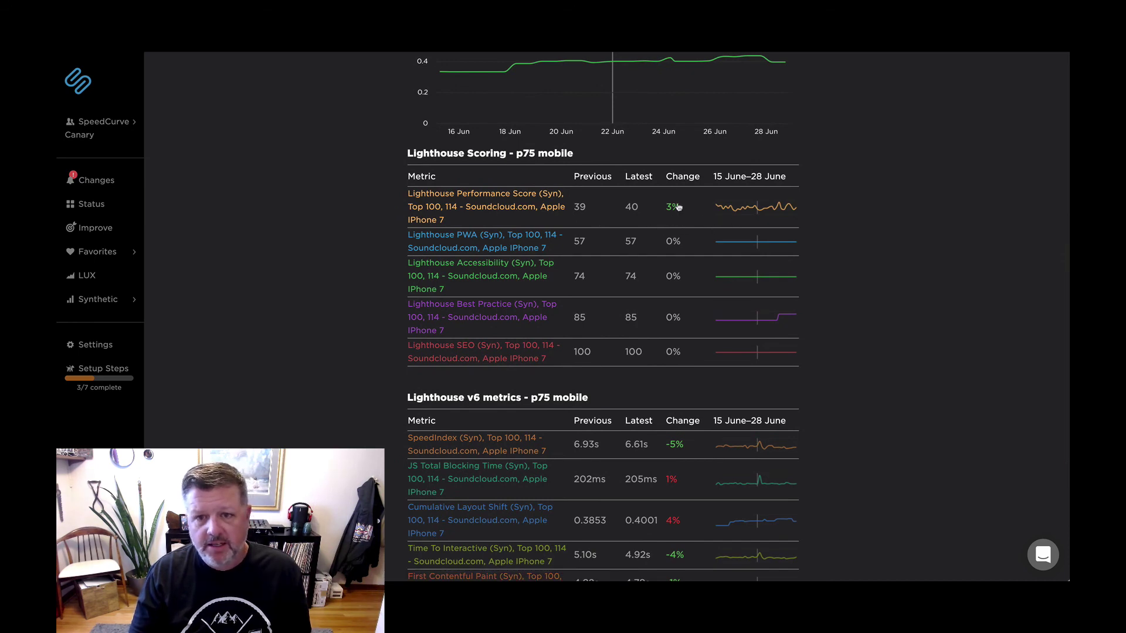
pyautogui.scroll(-3, 755, 245)
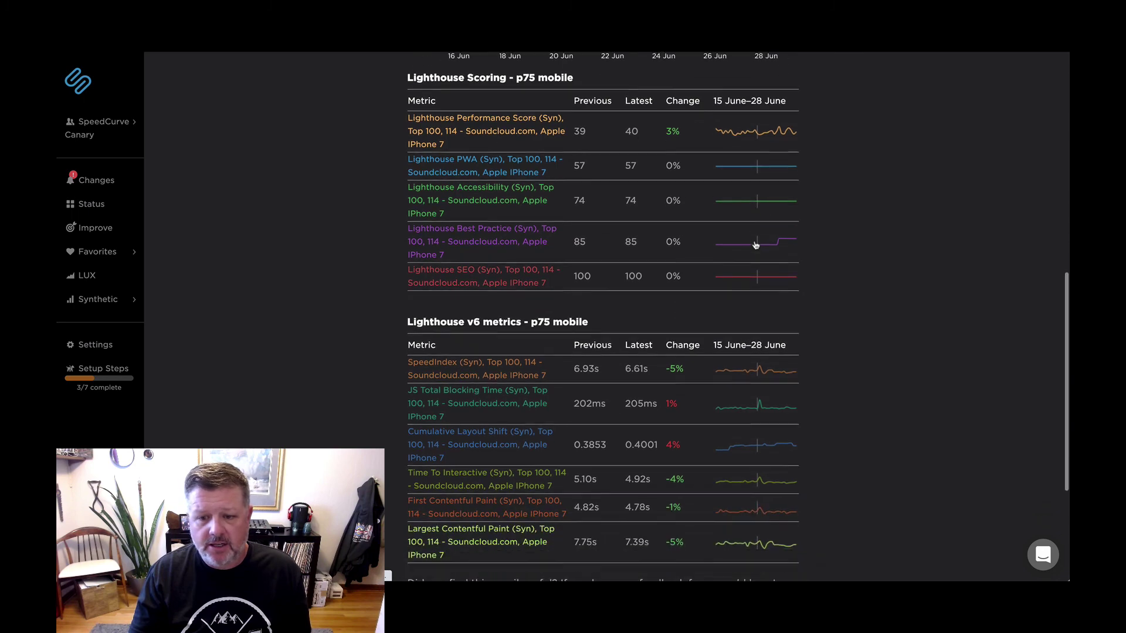
pyautogui.scroll(-3, 755, 245)
pyautogui.scroll(5, 755, 245)
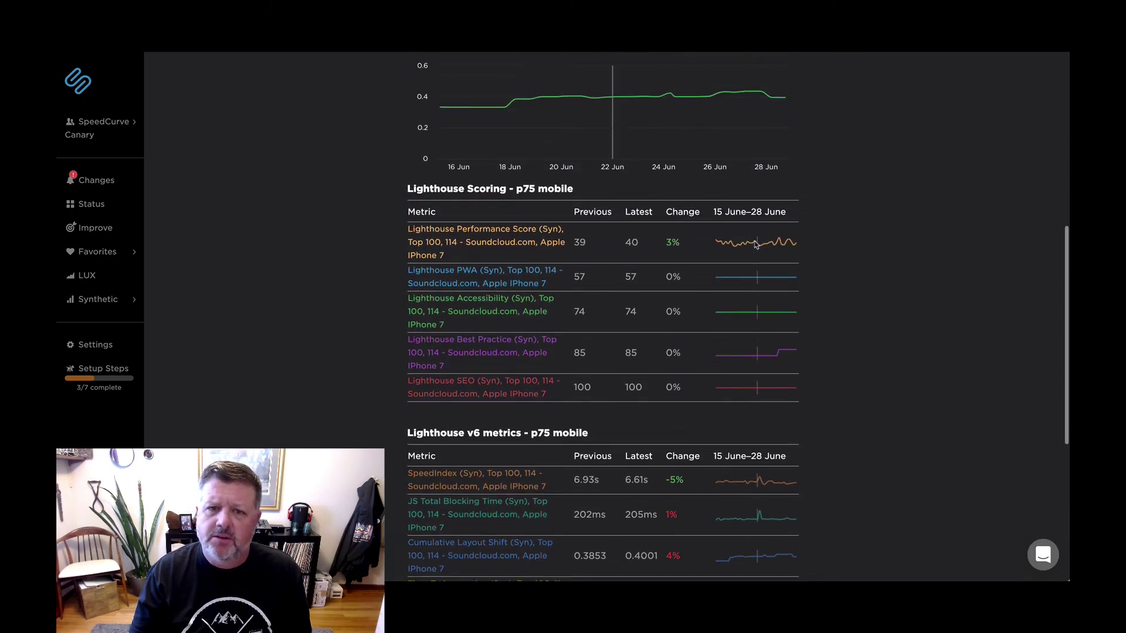
pyautogui.scroll(2, 755, 245)
# Return to the Lighthouse v6 dashboard and cancel editing its settings.
pyautogui.click(281, 23)
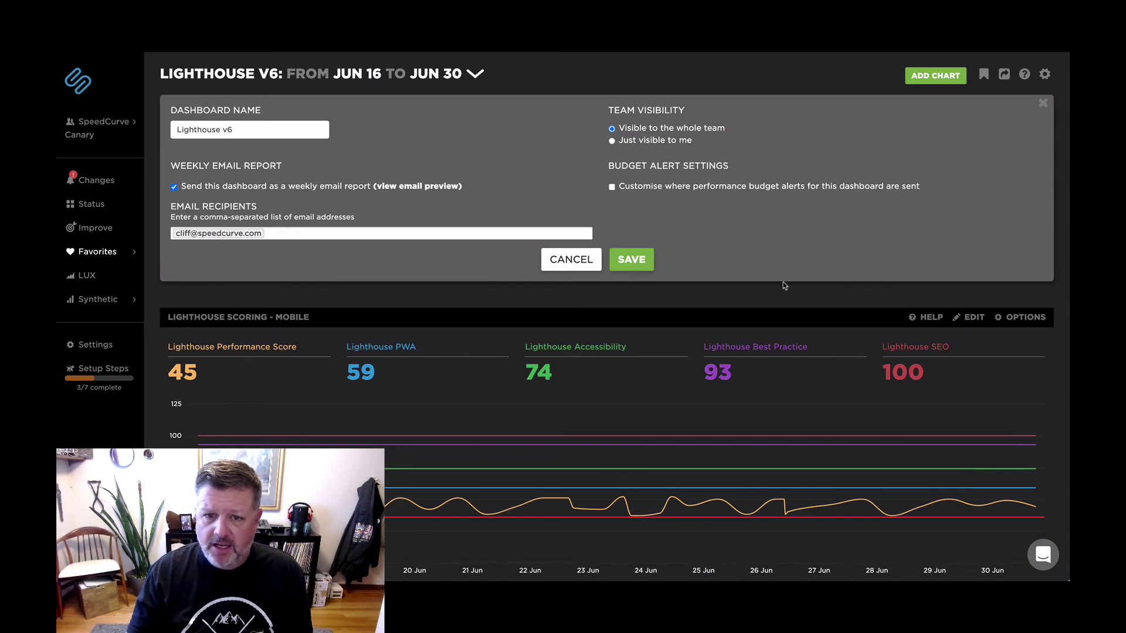
pyautogui.click(578, 270)
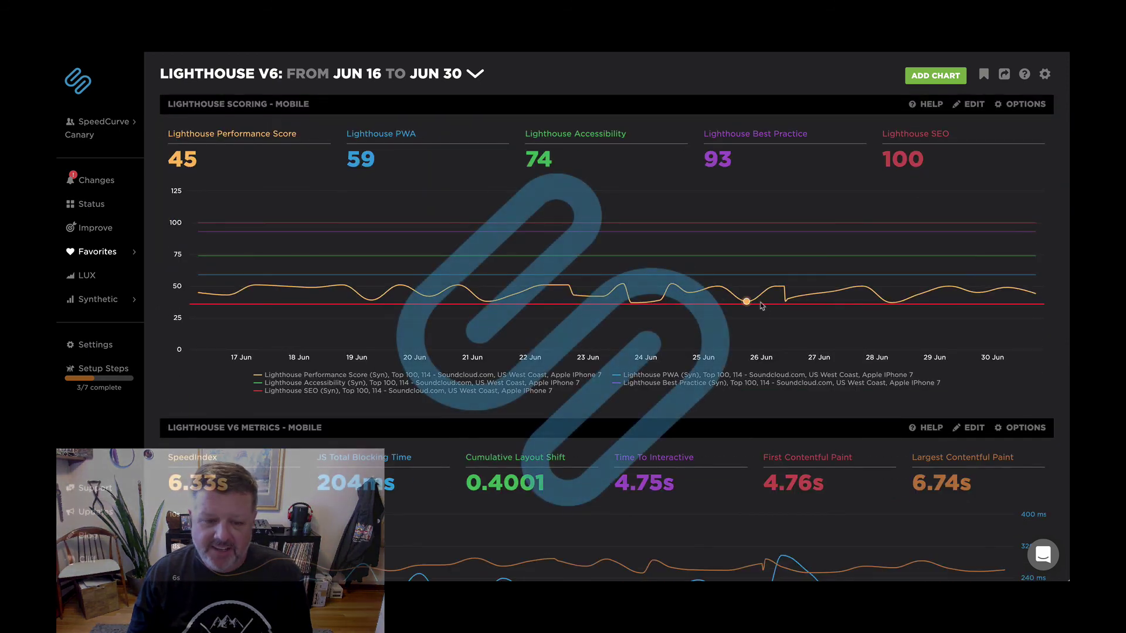